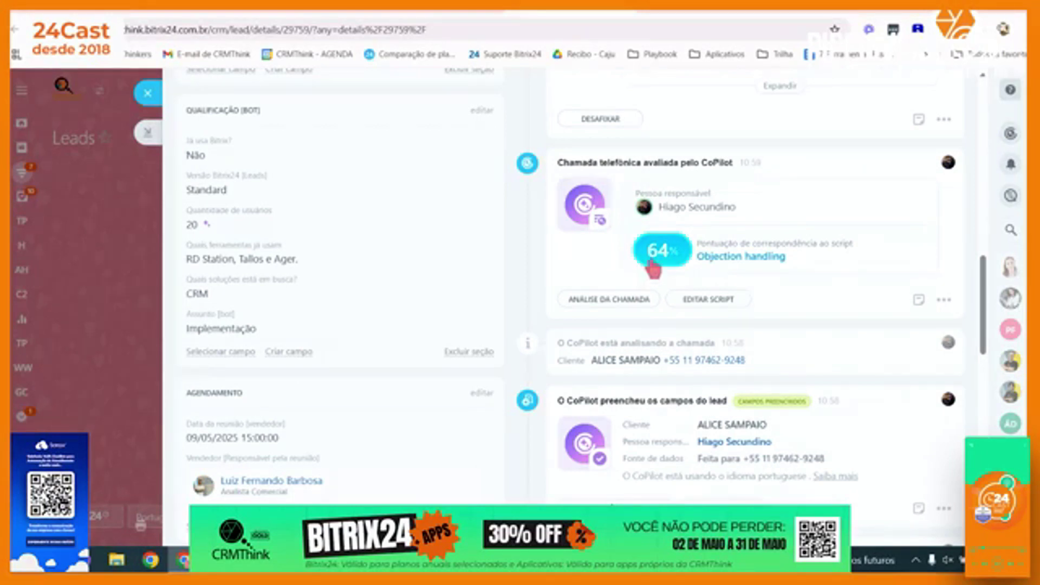
- Open the lead's CoPilot call evaluation based on the Objection handling script and view the list of available scripts
left_click(652, 267)
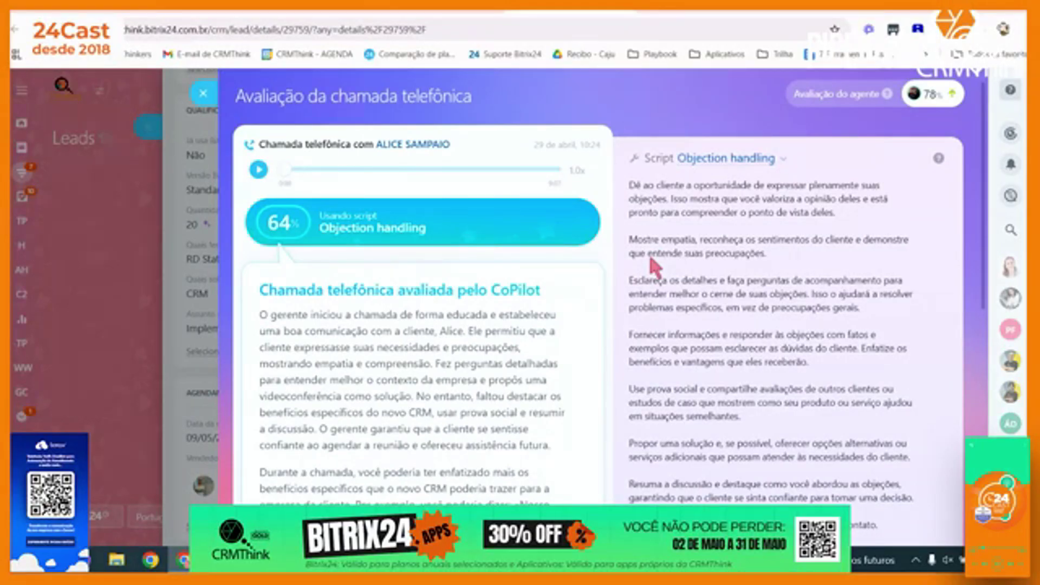
left_click(780, 159)
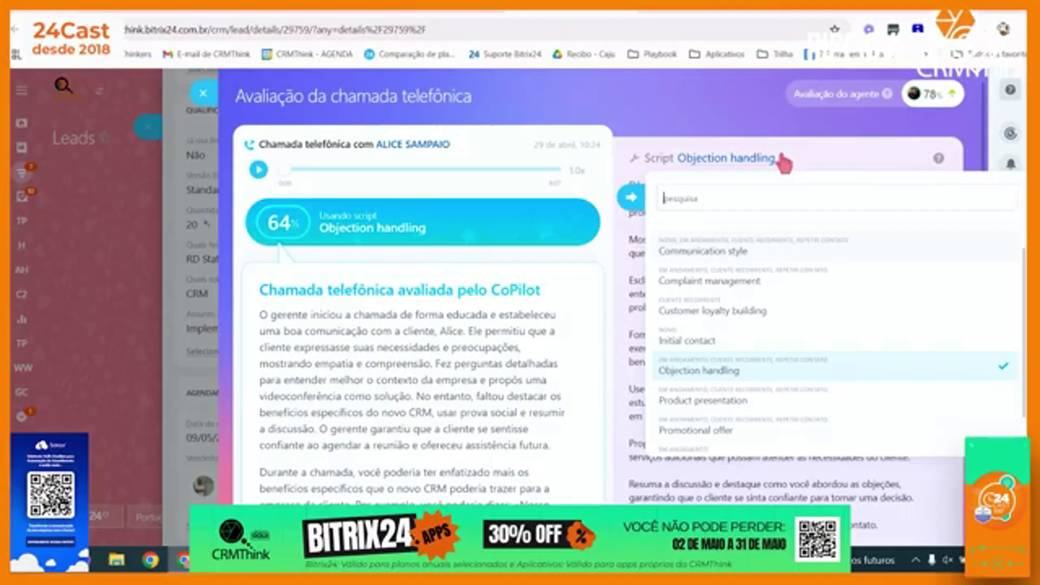
left_click(657, 110)
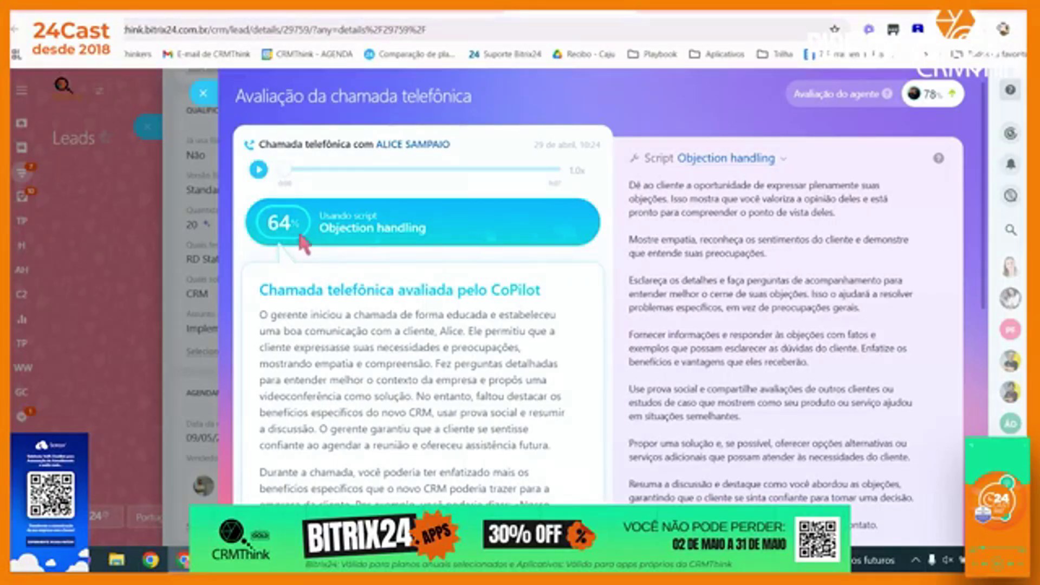
- Read CoPilot's written call assessment and compare it with the Objection handling script
scroll(305, 244, "down", 4)
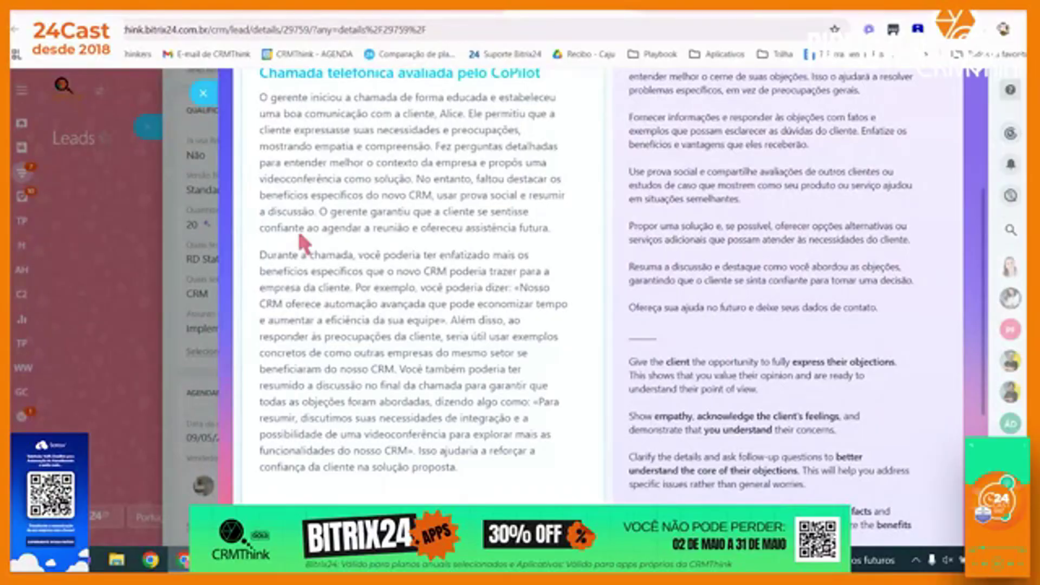
scroll(300, 238, "up", 3)
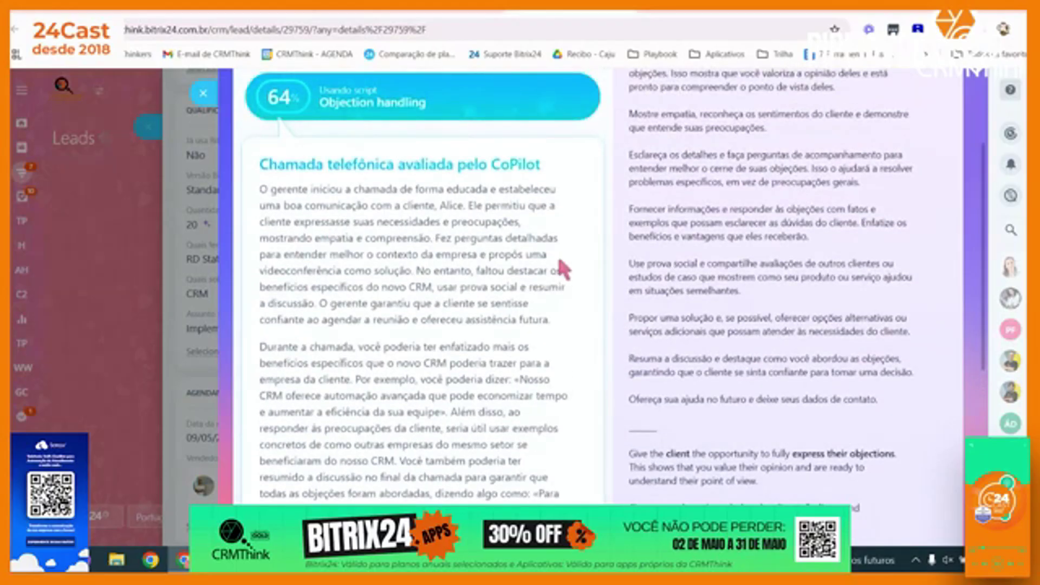
scroll(564, 268, "up", 3)
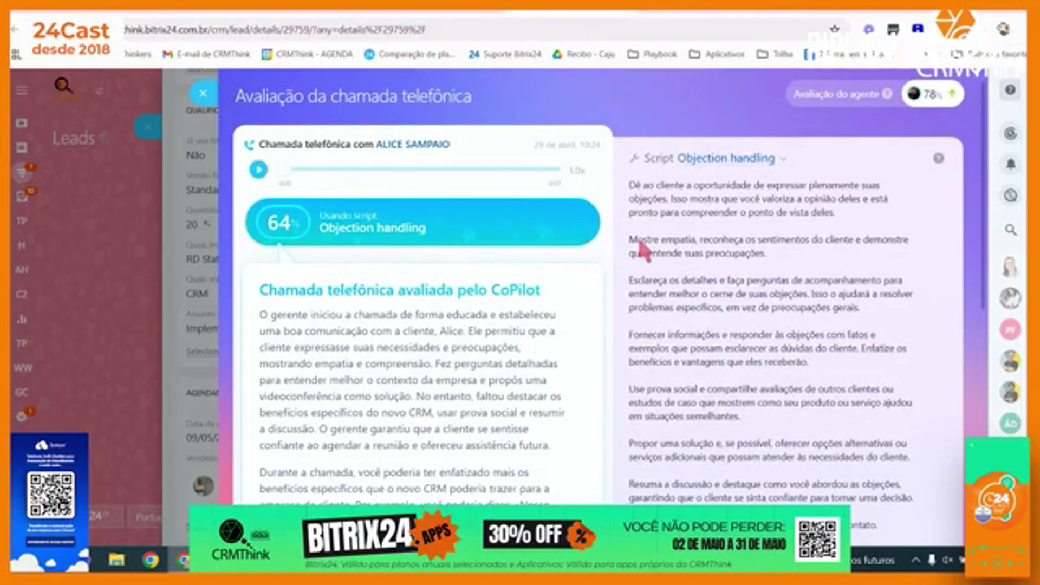
scroll(642, 248, "down", 3)
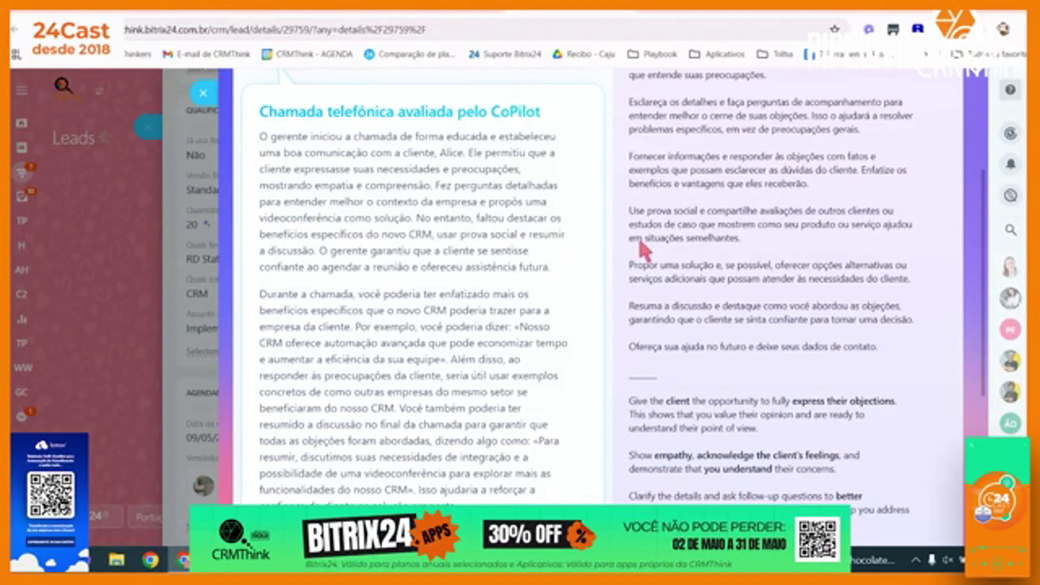
- Switch to the other open lead and examine its Qualificação [bot] fields and the CoPilot call evaluation in the timeline
left_click(674, 7)
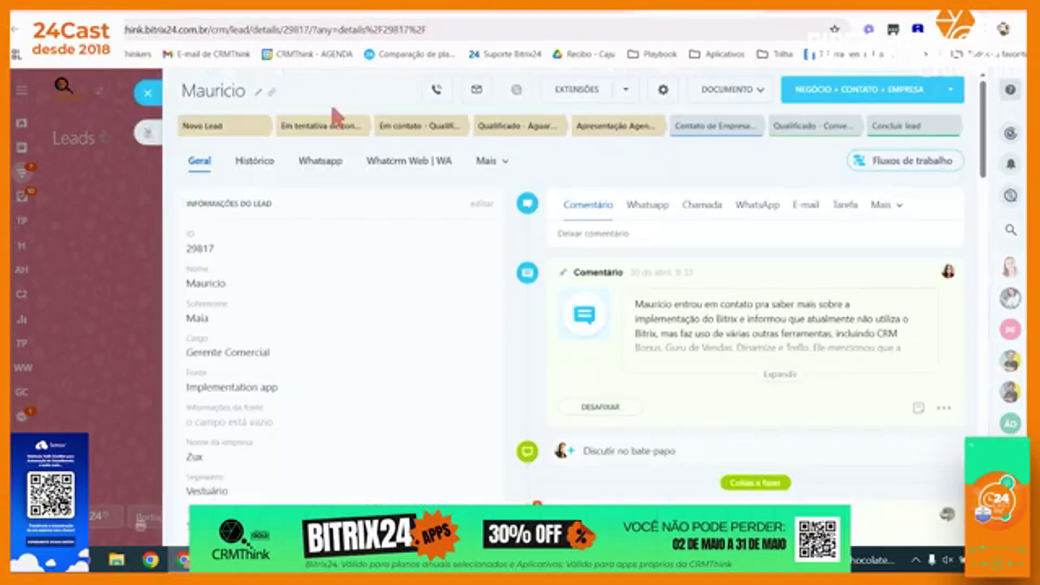
scroll(264, 238, "down", 1)
scroll(264, 238, "down", 12)
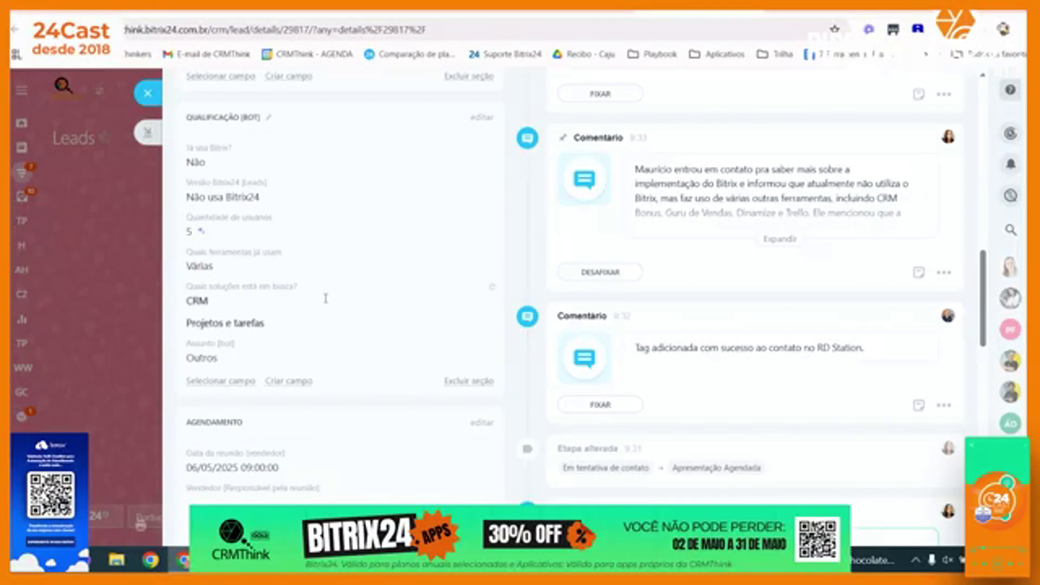
scroll(326, 299, "down", 7)
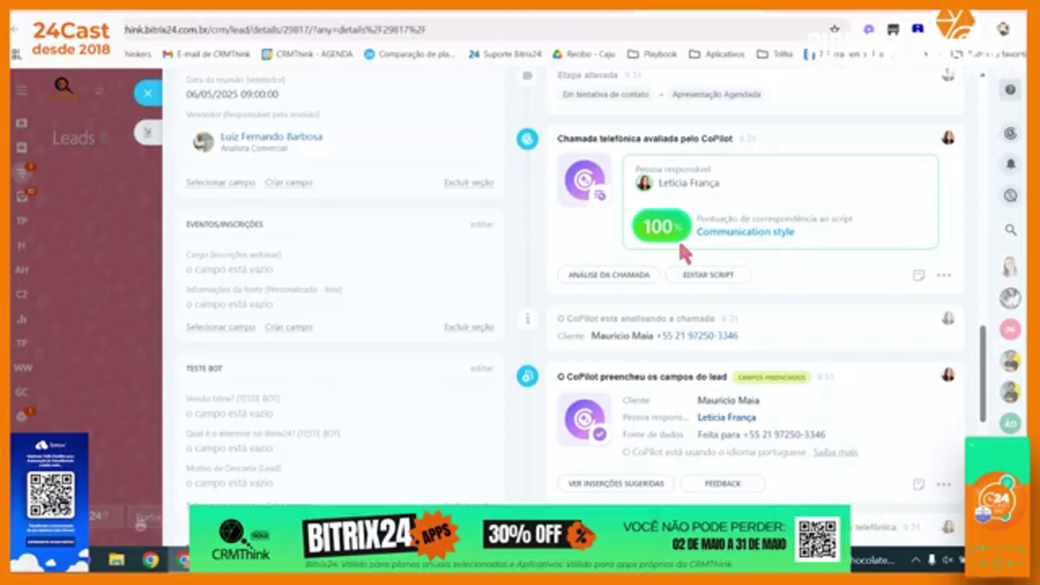
scroll(684, 251, "up", 8)
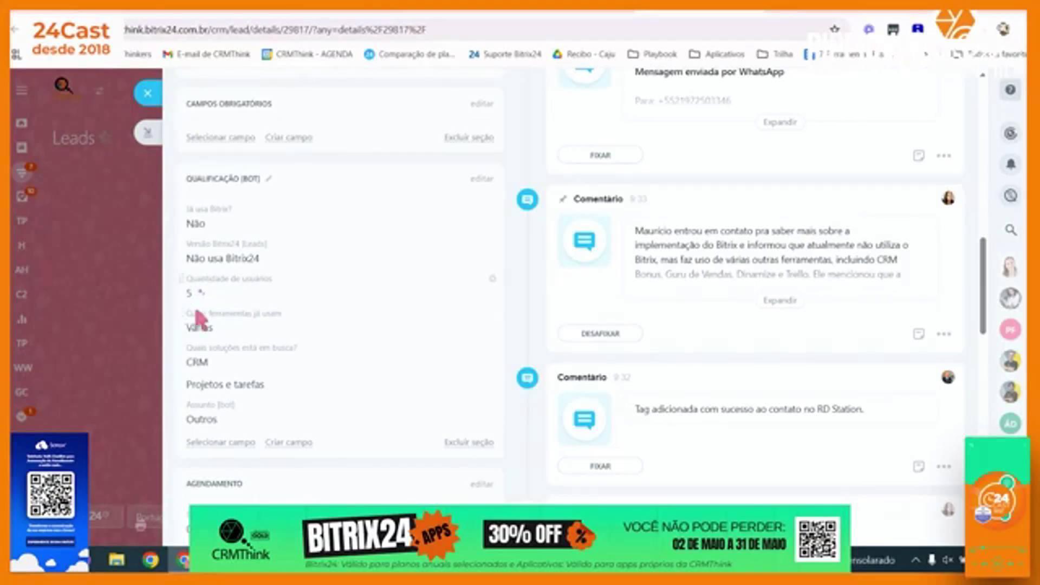
scroll(750, 389, "down", 6)
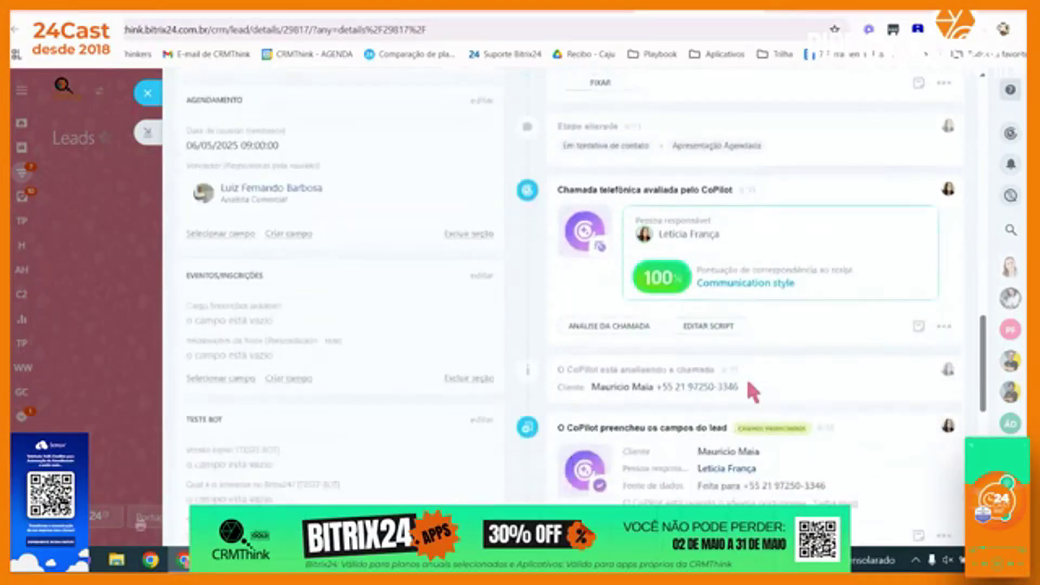
- Open the call evaluation based on the Communication style script, read CoPilot's feedback, and close it
left_click(671, 281)
scroll(676, 285, "down", 3)
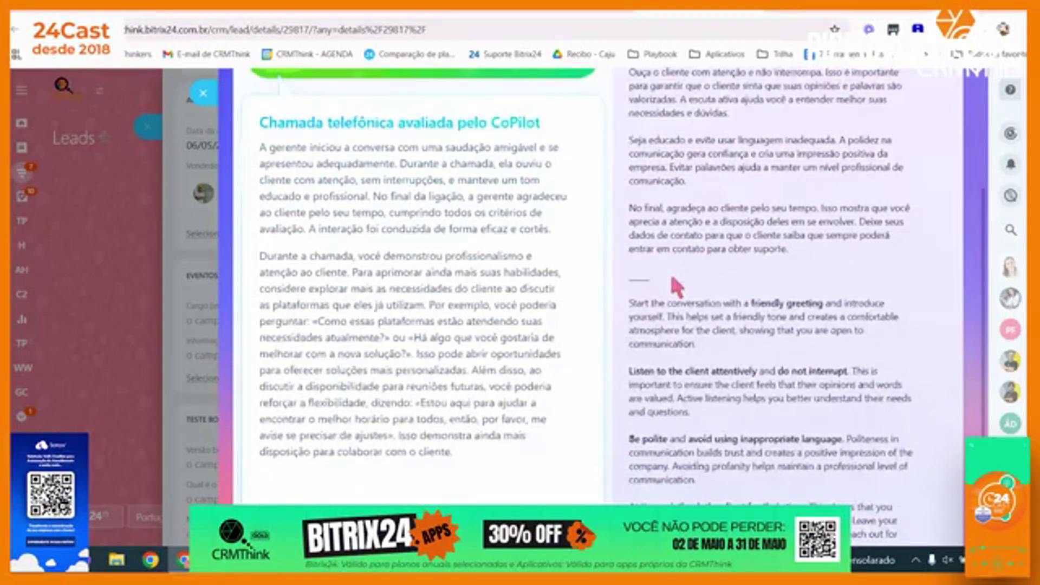
scroll(676, 286, "up", 1)
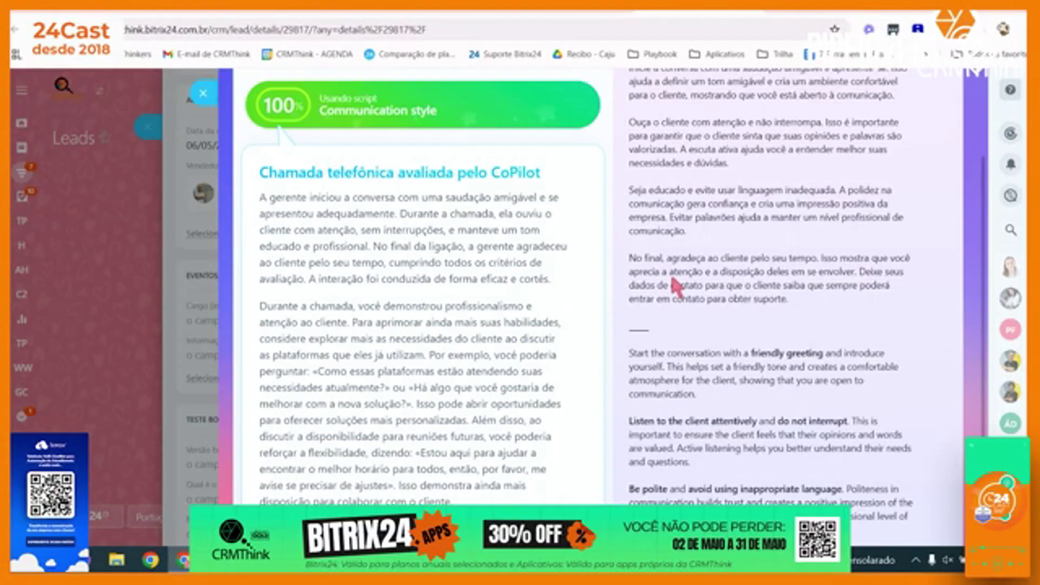
left_click(195, 206)
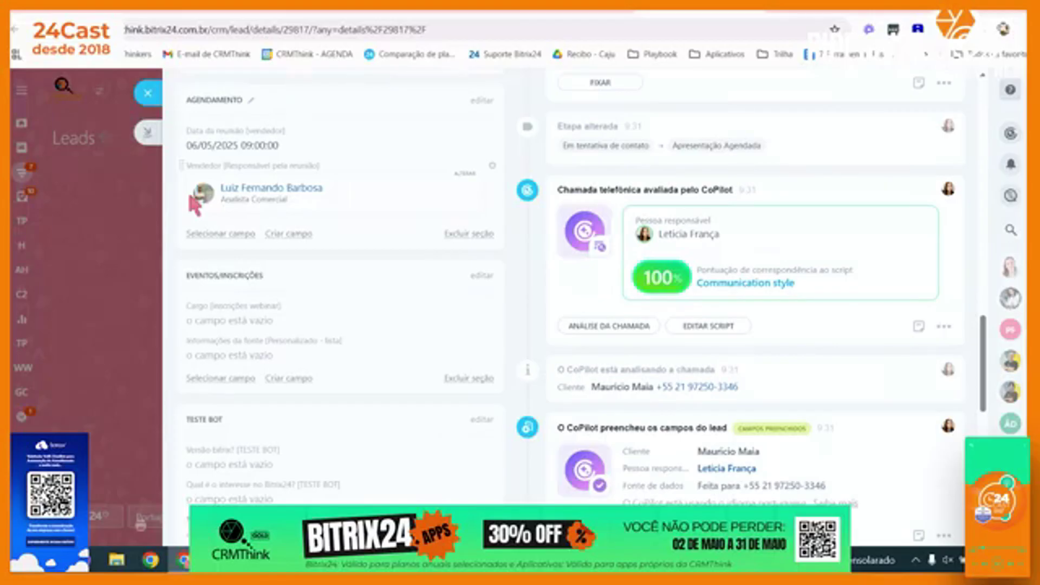
- Review the lead's general information and scheduled meeting, and view the CoPilot chat before returning to the lead
scroll(194, 205, "up", 15)
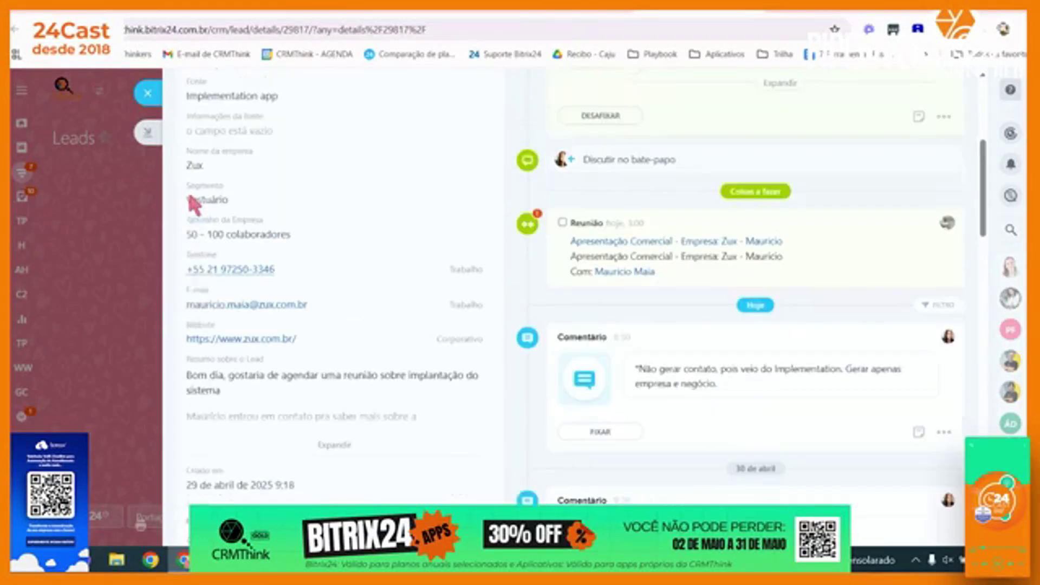
scroll(194, 205, "up", 5)
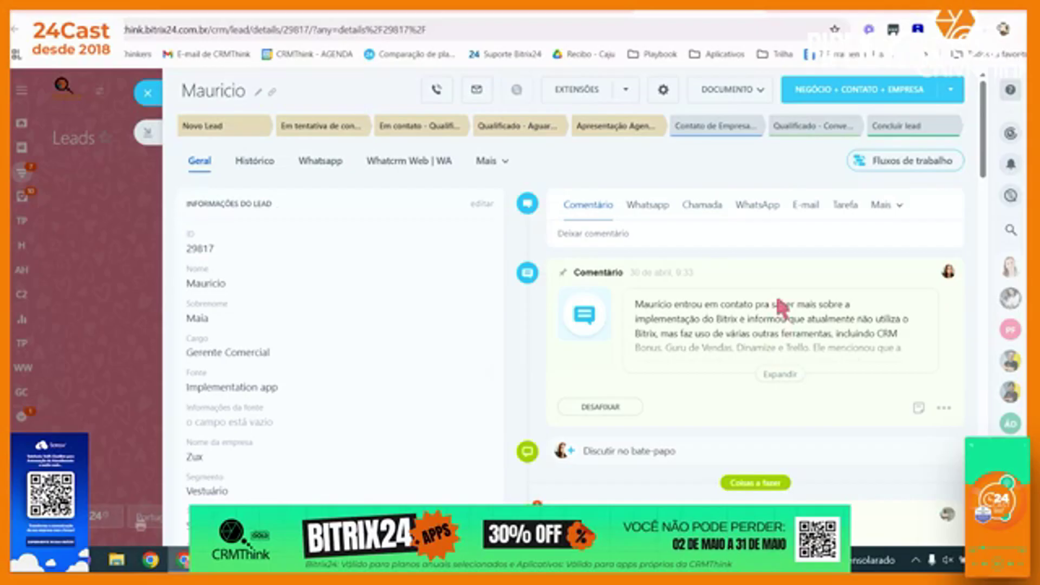
scroll(781, 308, "down", 4)
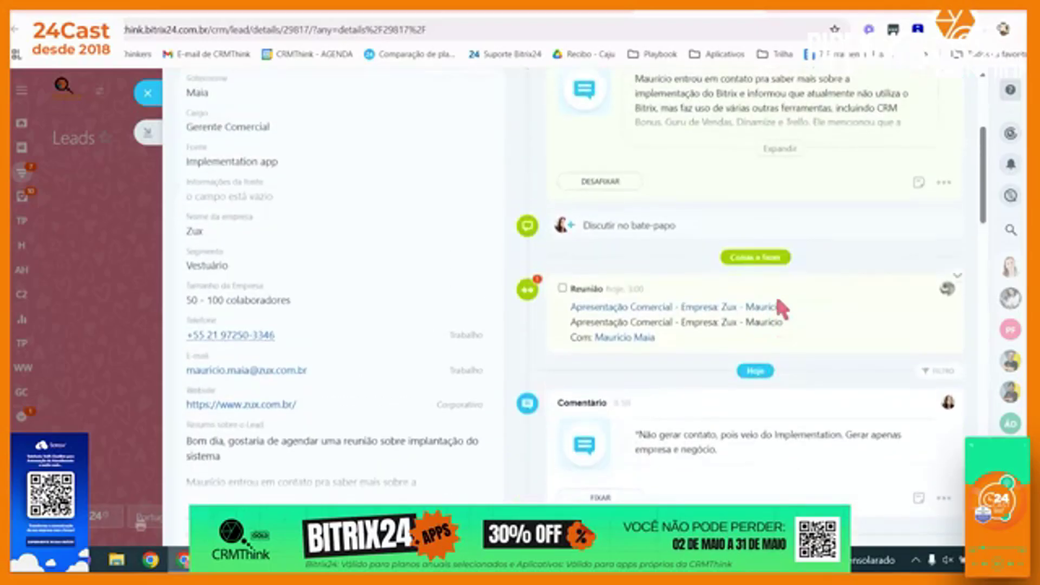
left_click(1012, 137)
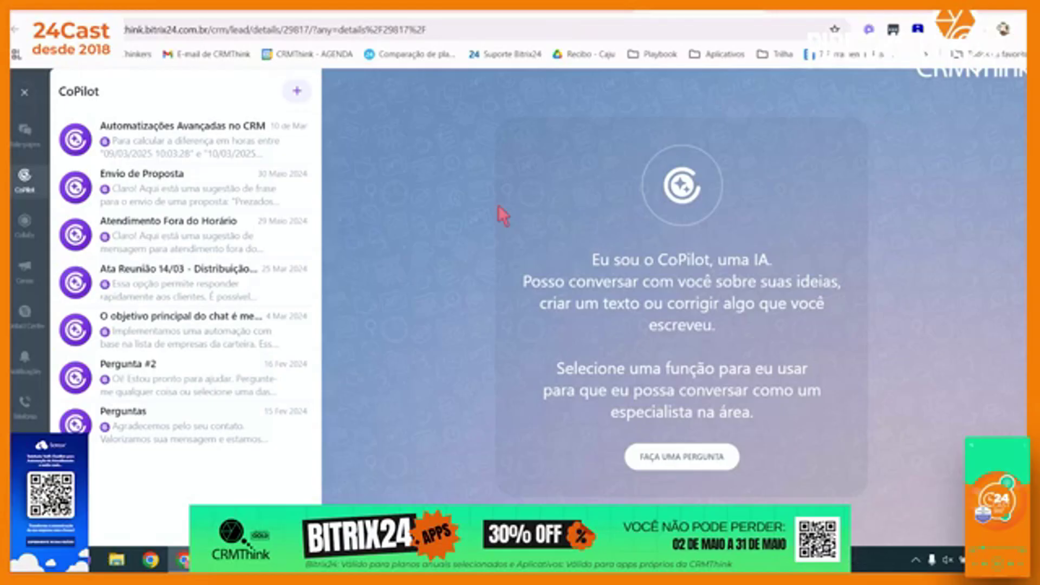
left_click(25, 94)
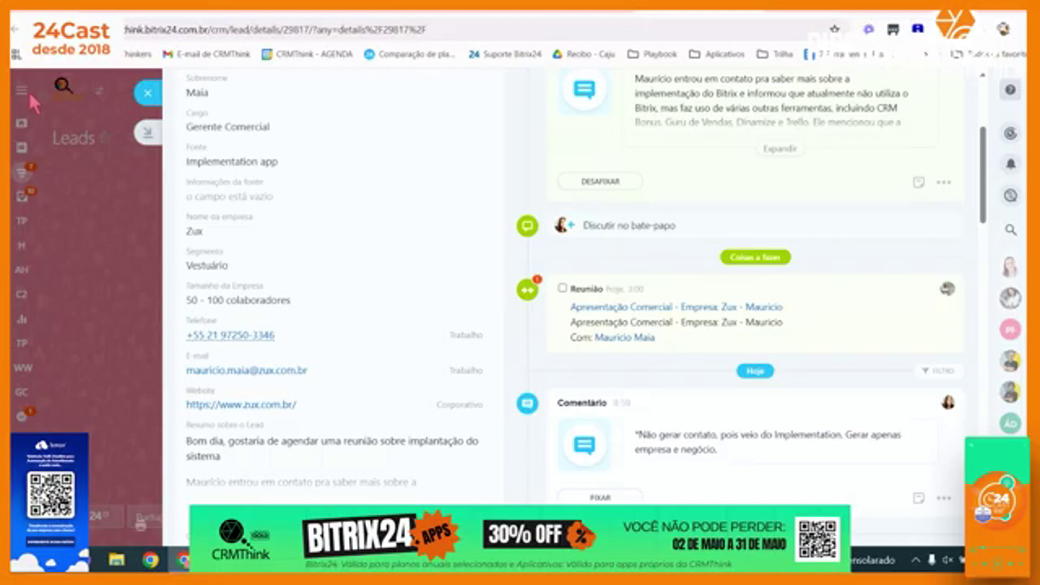
scroll(545, 238, "up", 5)
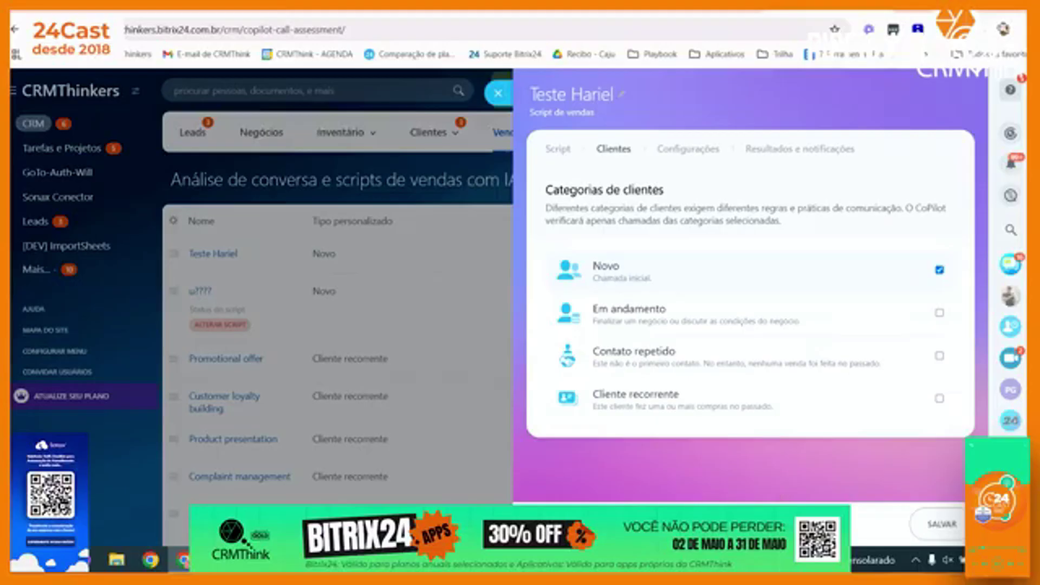
- Close the open sales script and browse the scripts under Análise de conversa e scripts de vendas com IA
left_click(623, 524)
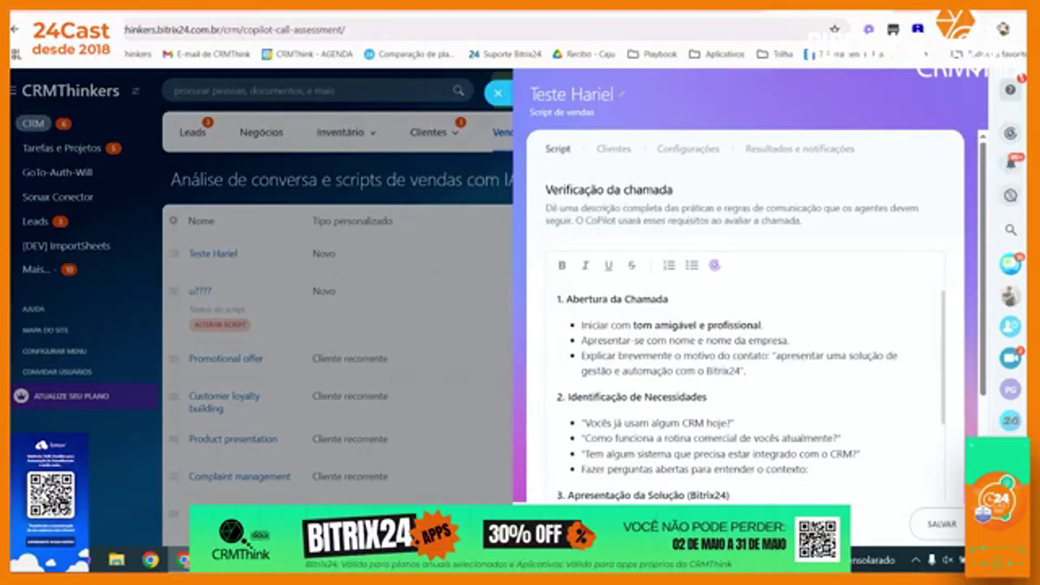
left_click(499, 96)
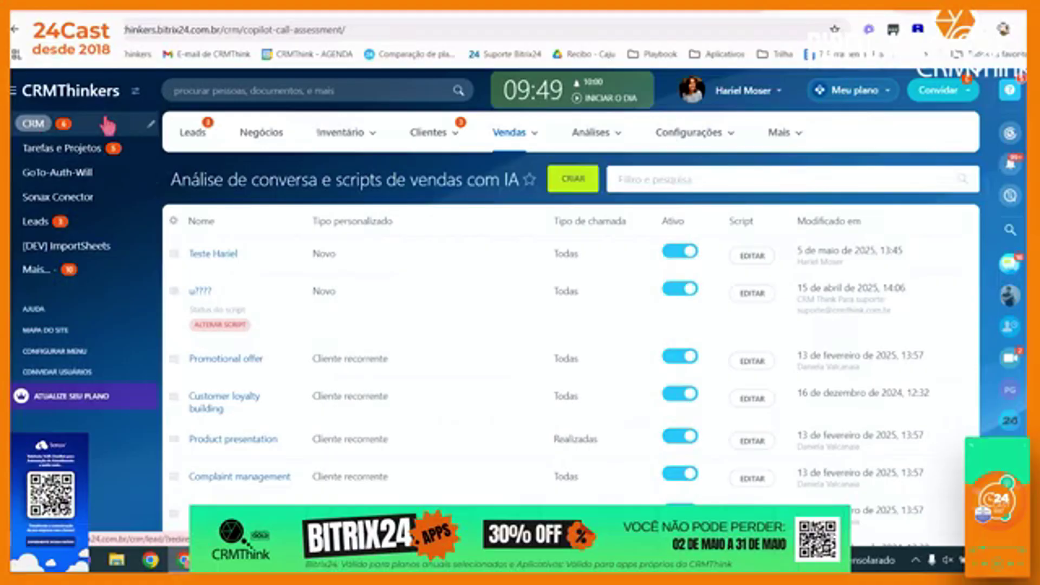
mouse_move(516, 145)
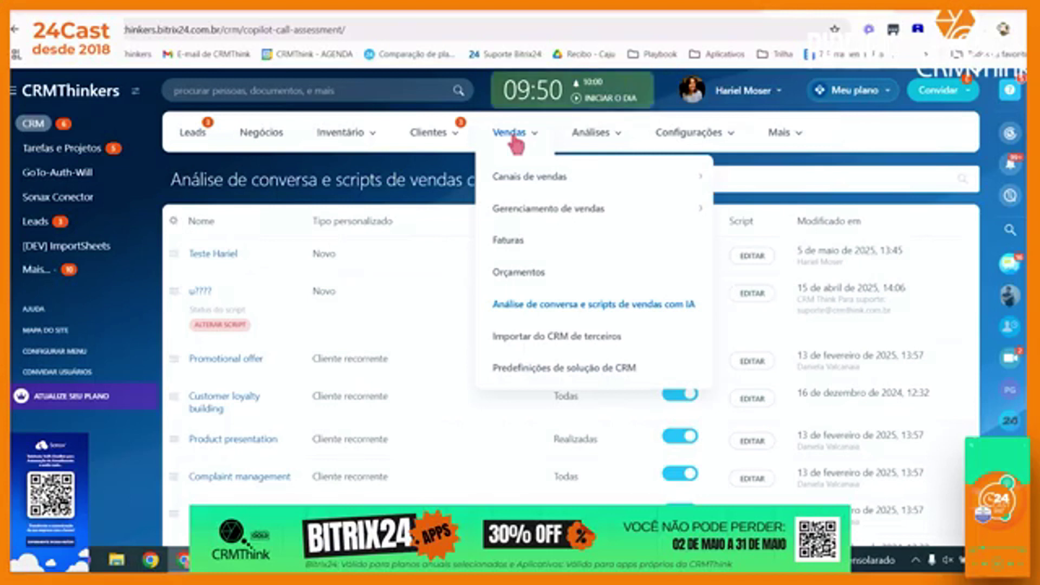
left_click(588, 310)
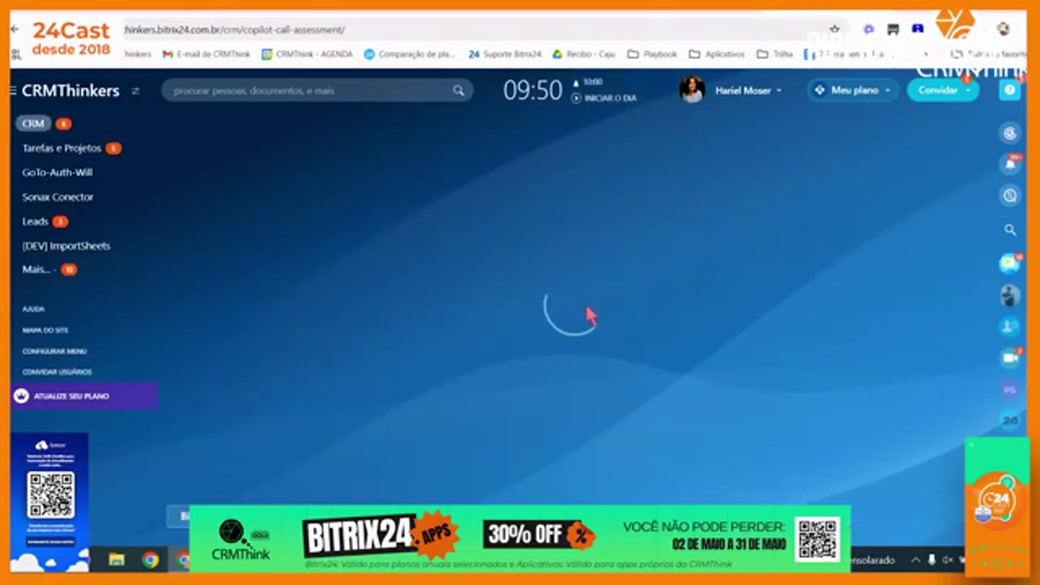
scroll(589, 315, "down", 5)
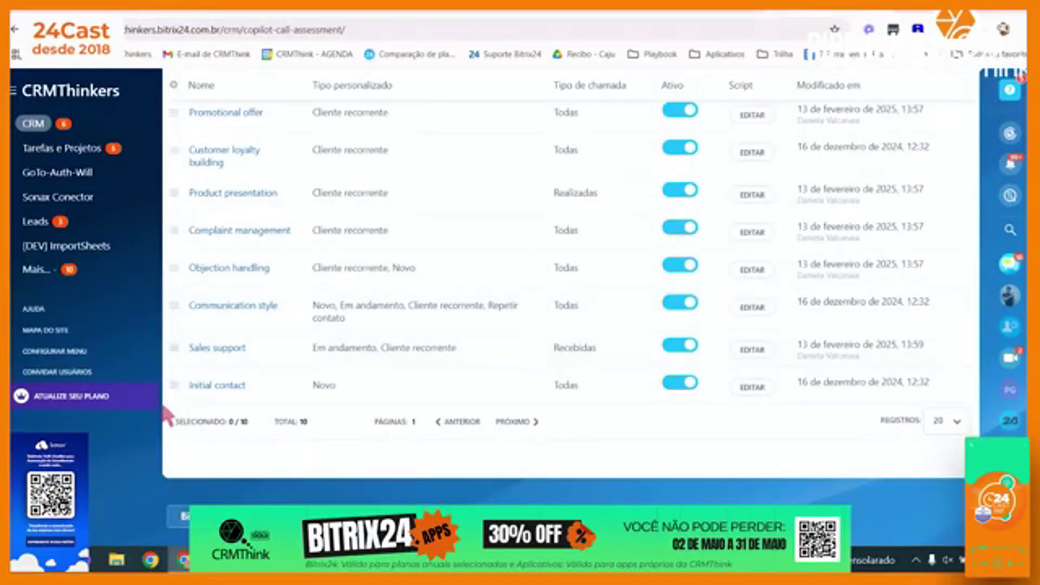
scroll(265, 419, "up", 2)
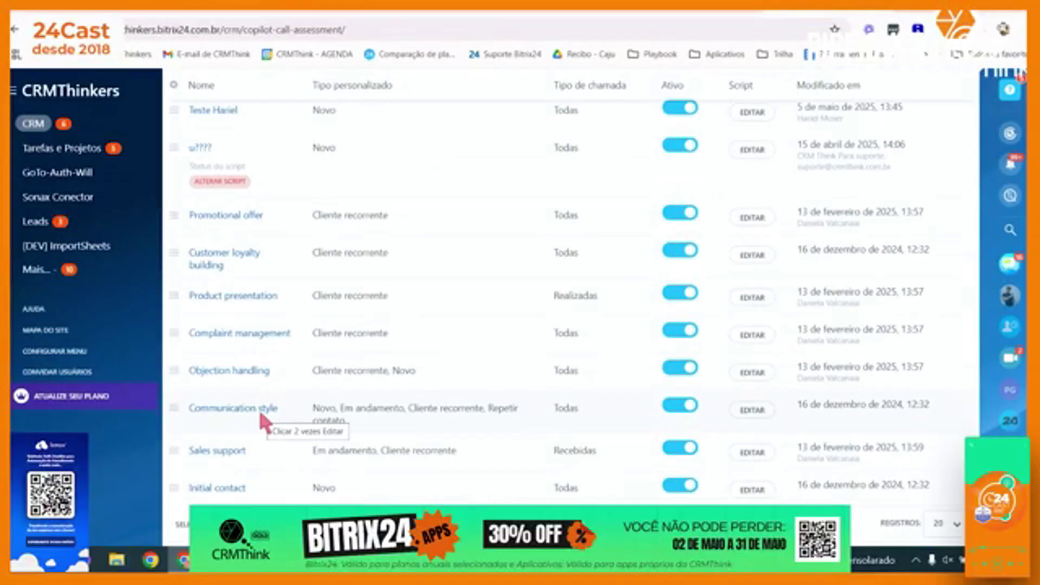
scroll(262, 417, "up", 2)
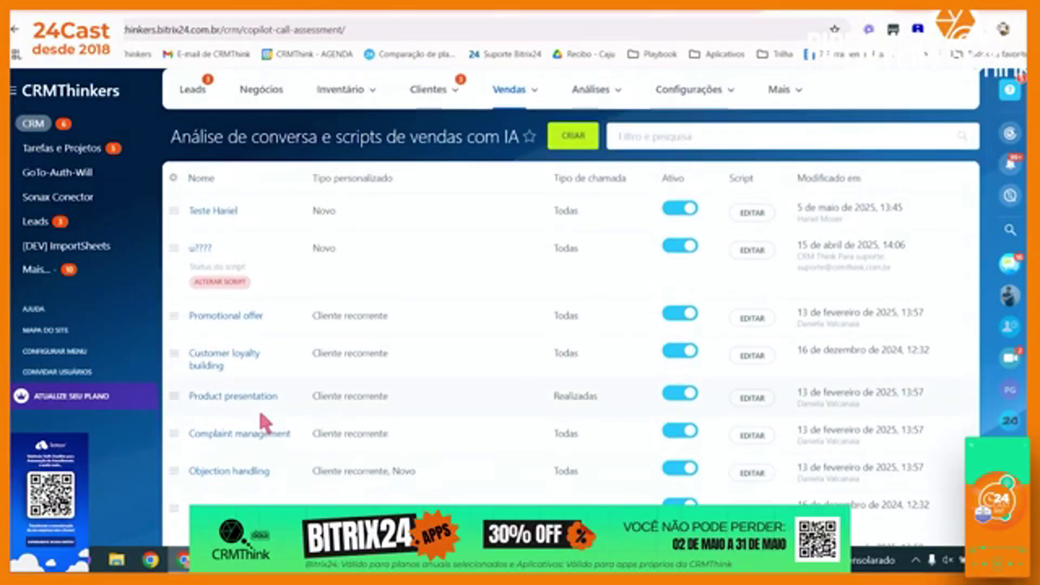
- Open a blank new sales script to view its Verificação da chamada editor, and close it without saving
left_click(585, 138)
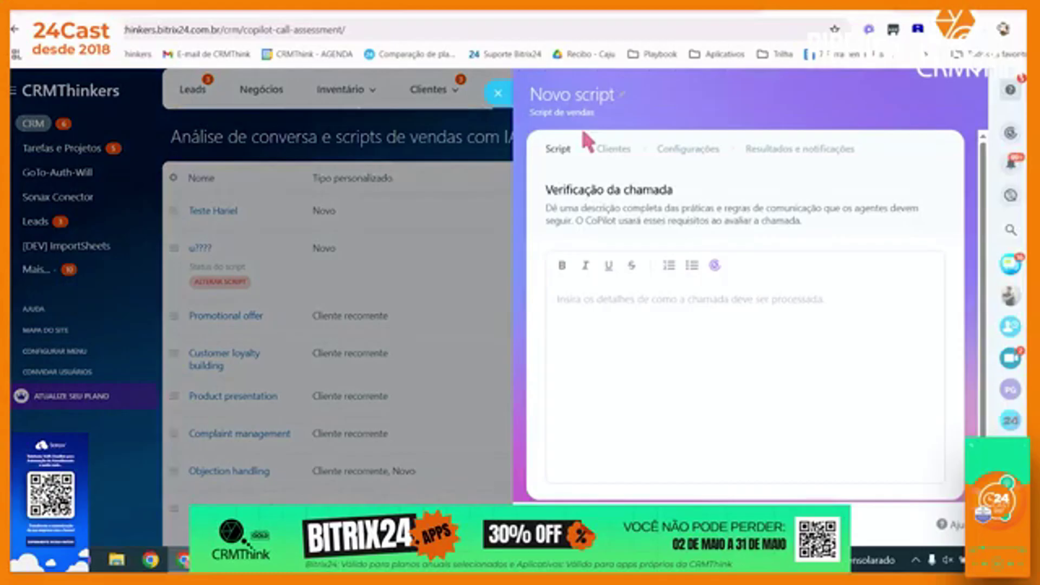
left_click(609, 318)
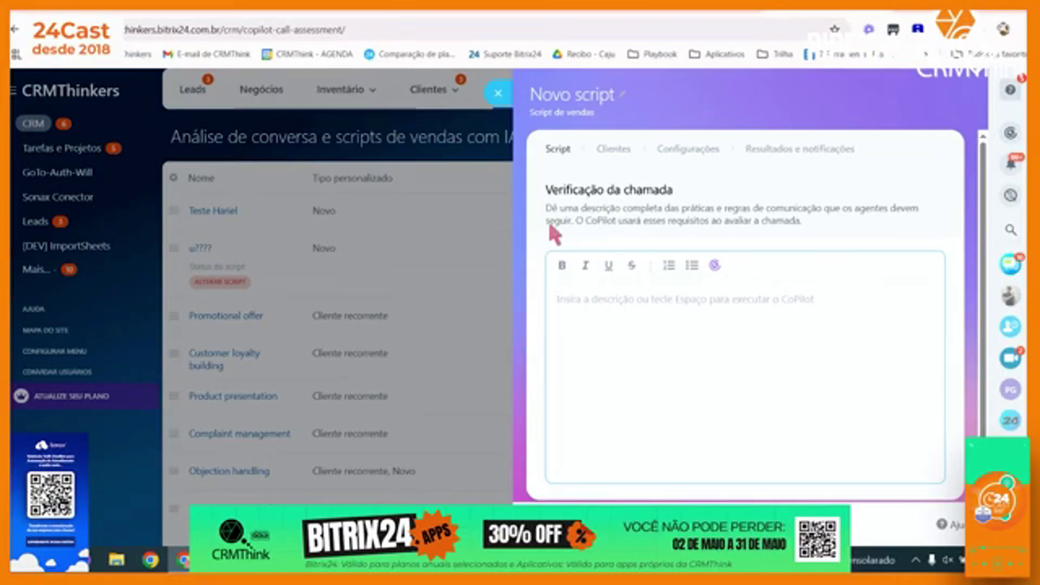
left_click(329, 201)
- Open the first test script, read its call rules from Abertura da Chamada to Encerramento, and proceed to its client categories
left_click(212, 213)
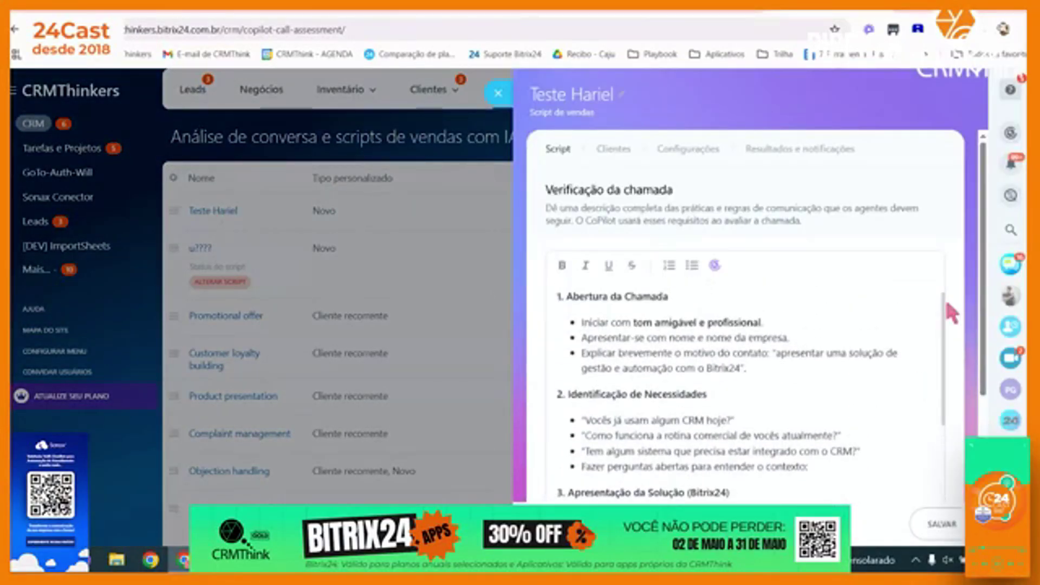
scroll(949, 308, "down", 3)
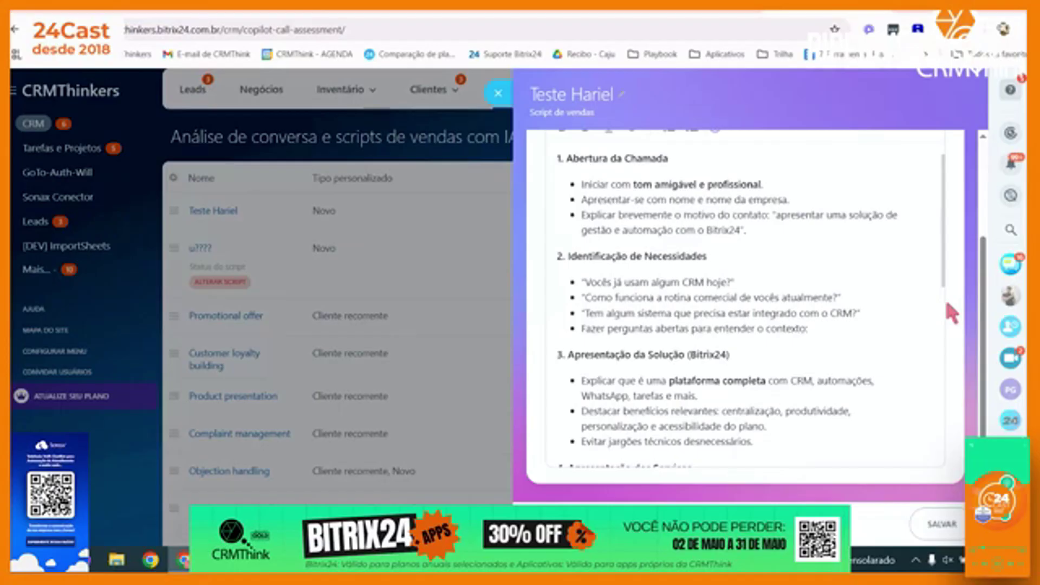
scroll(837, 339, "down", 5)
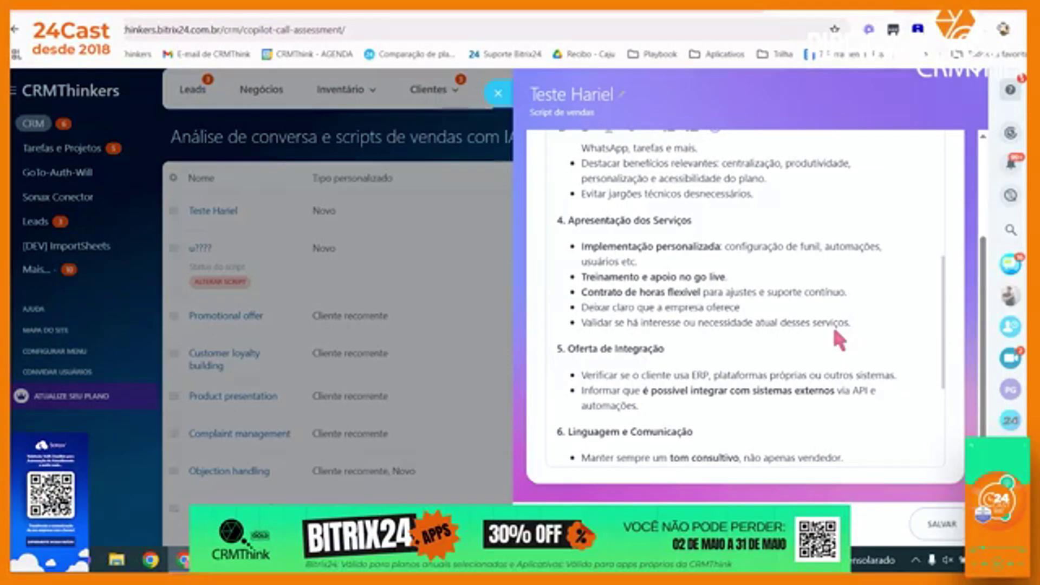
scroll(837, 333, "down", 3)
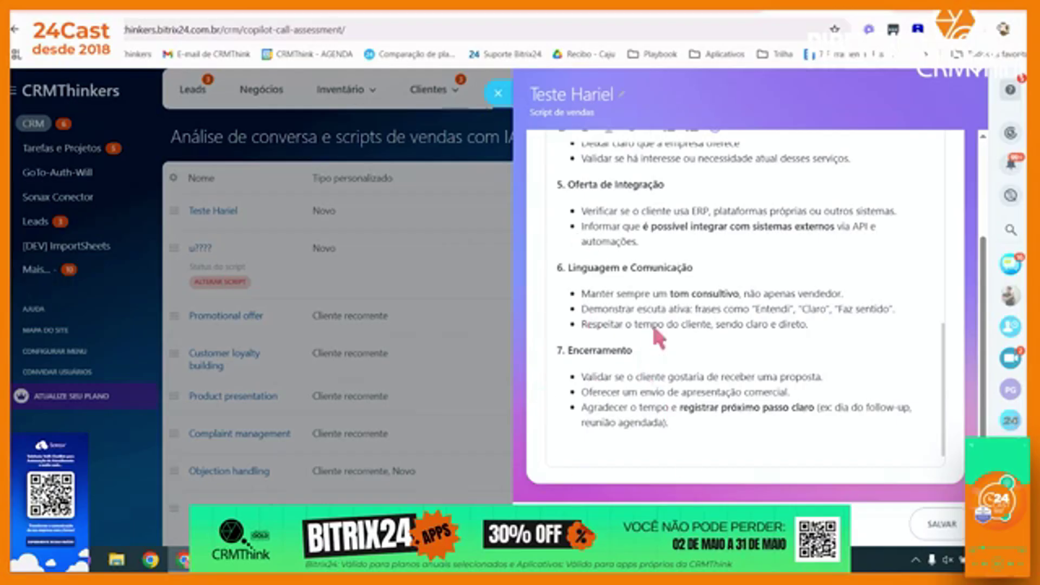
left_click(571, 524)
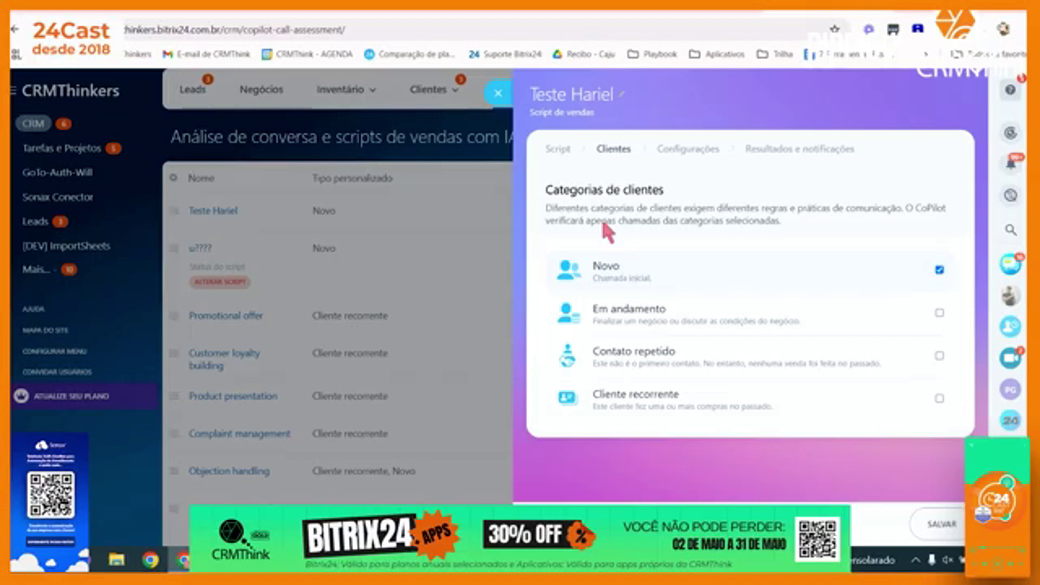
- Review the script's Categorias de clientes, and choose Todas for Verificar chamadas in its call type settings
left_click_drag(545, 190, 679, 193)
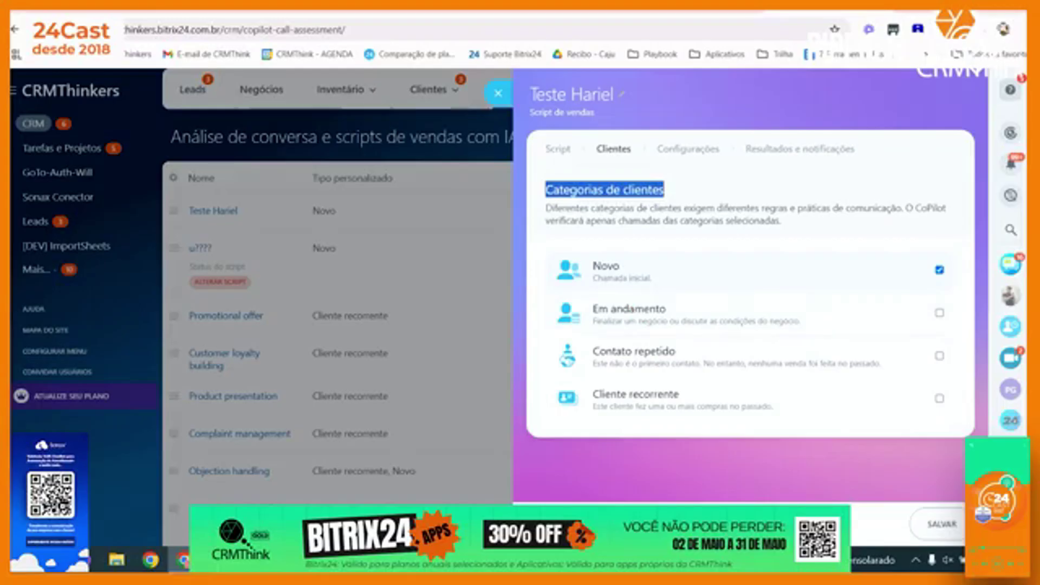
left_click(564, 524)
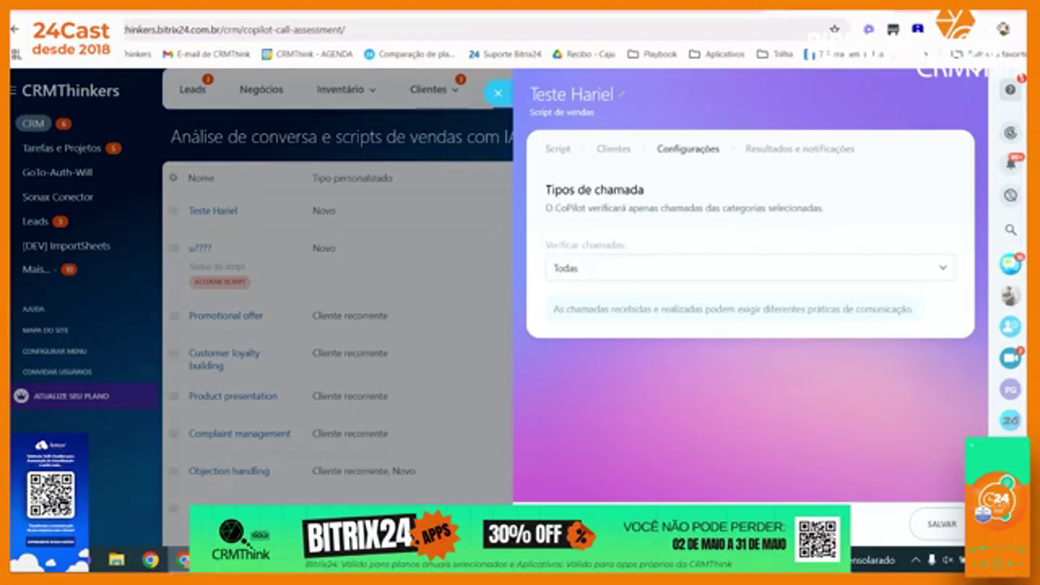
left_click(646, 260)
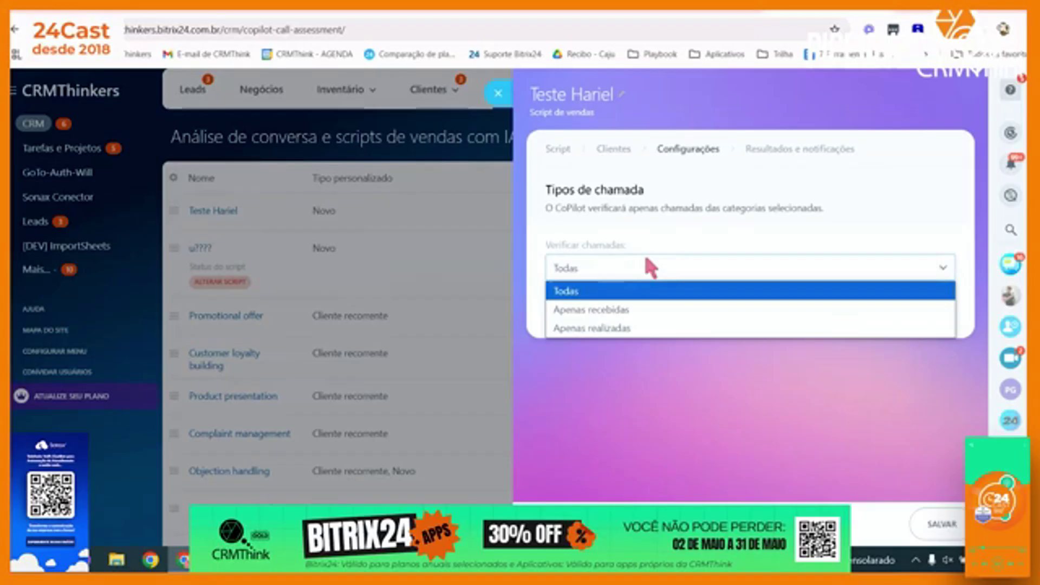
left_click(600, 289)
- Review the Chamada ruim and Chamada boa score limits under Resultados e notificações, and save the sales script
left_click(580, 522)
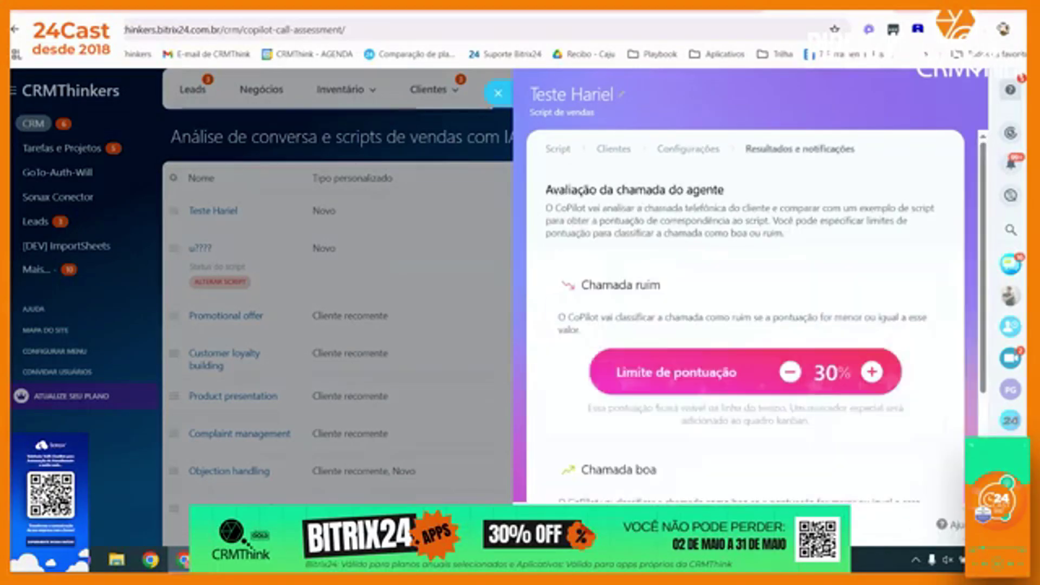
scroll(775, 369, "down", 3)
scroll(775, 367, "up", 3)
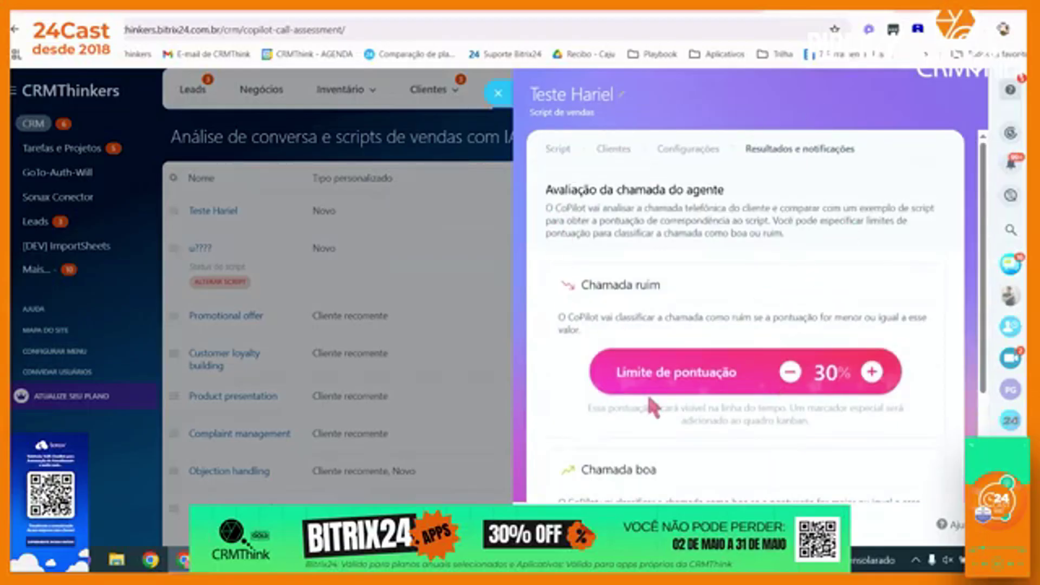
scroll(653, 406, "down", 3)
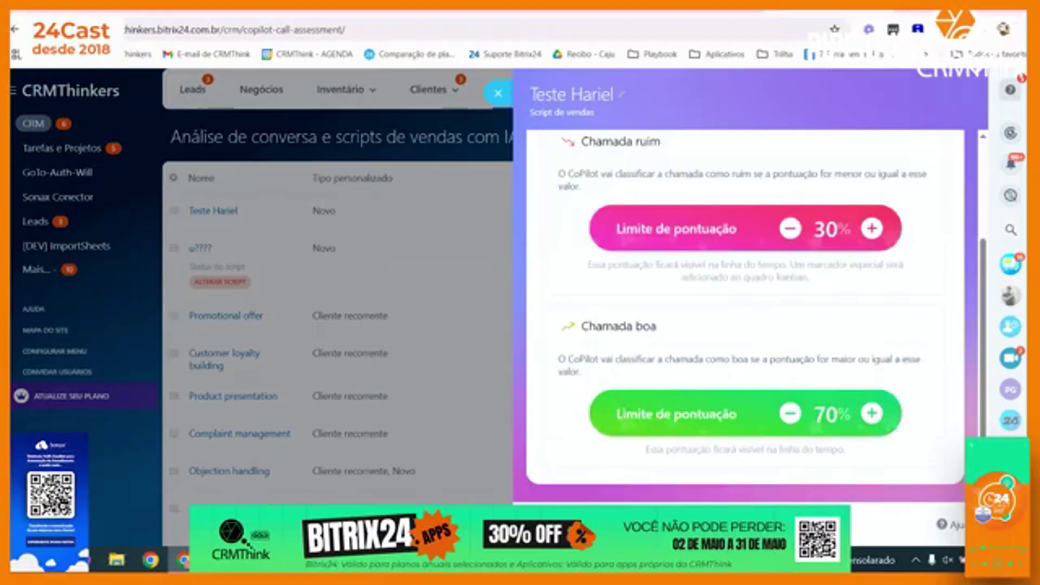
left_click(555, 524)
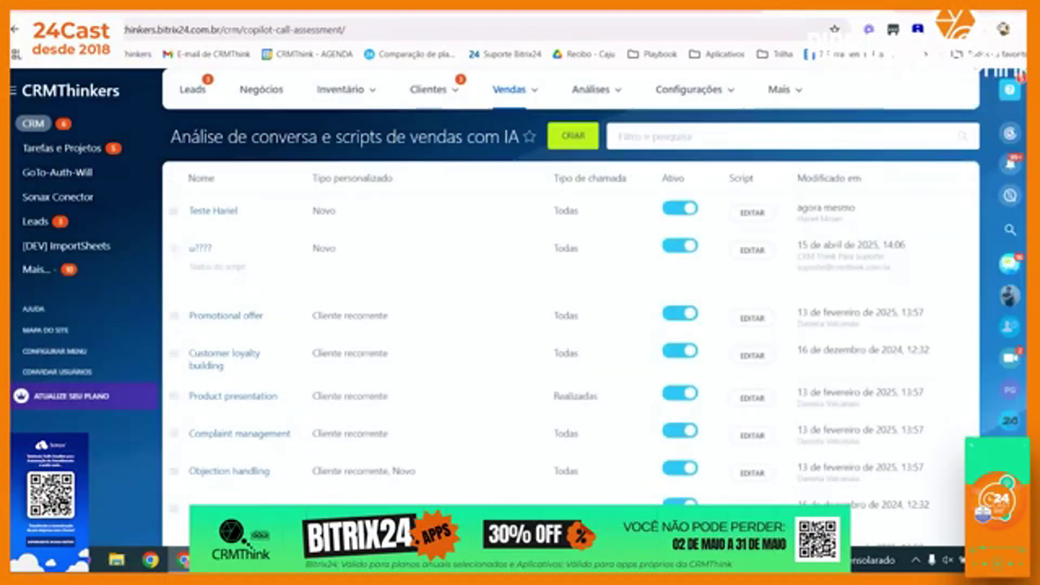